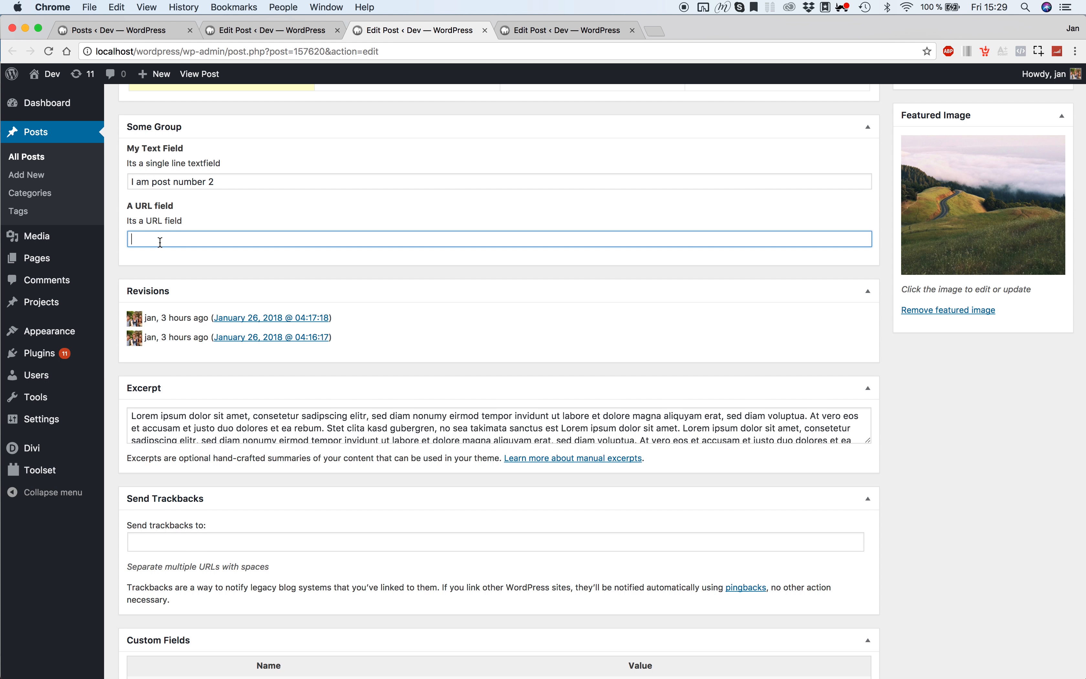
text(http://wamazon.com)
key(alt+Left)
key(alt+Left)
text(w)
click(272, 30)
click(1043, 331)
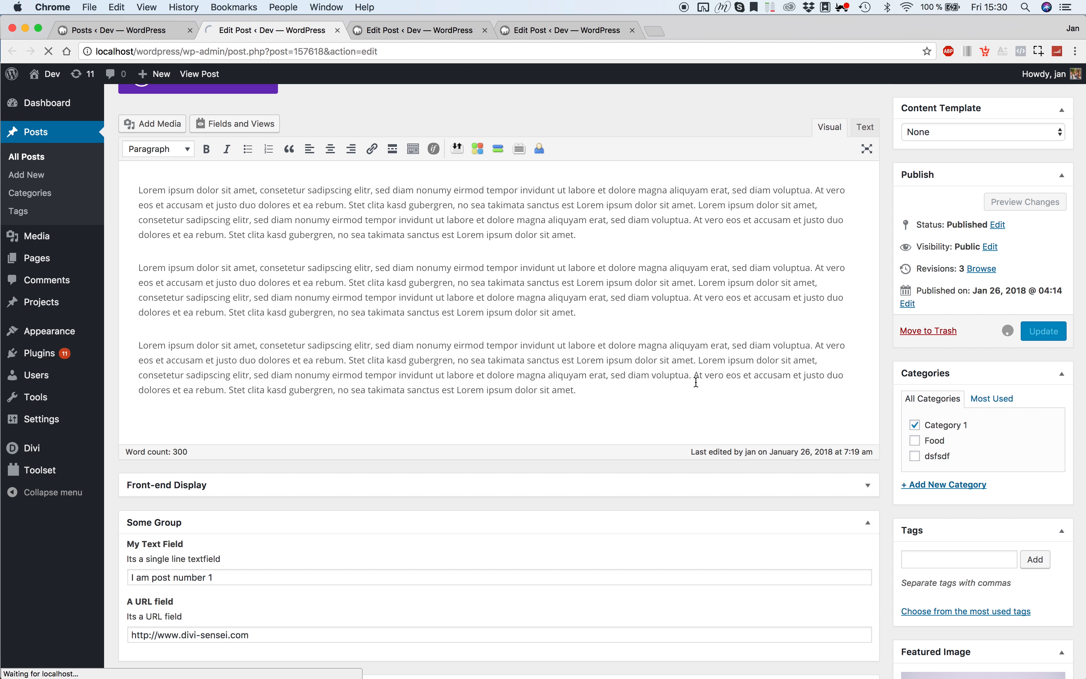
Step: Create a WordPress archive from the post's Front-end Display section and assign it to the Categories taxonomy
scroll(695, 381, down, 3)
scroll(545, 323, down, 1)
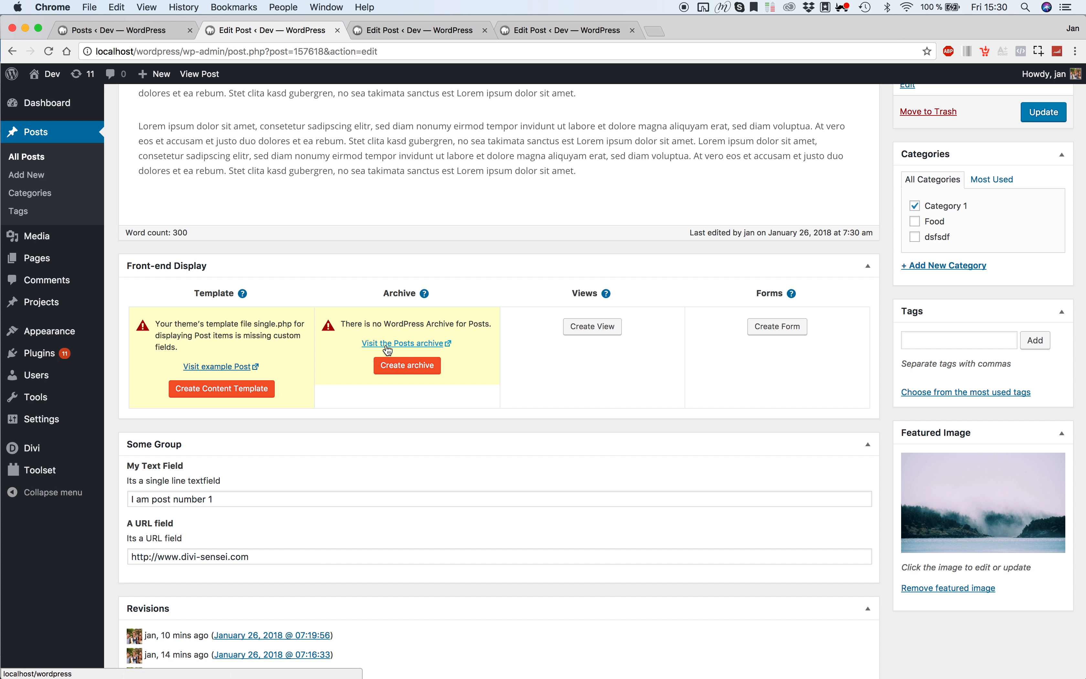
click(407, 366)
click(416, 488)
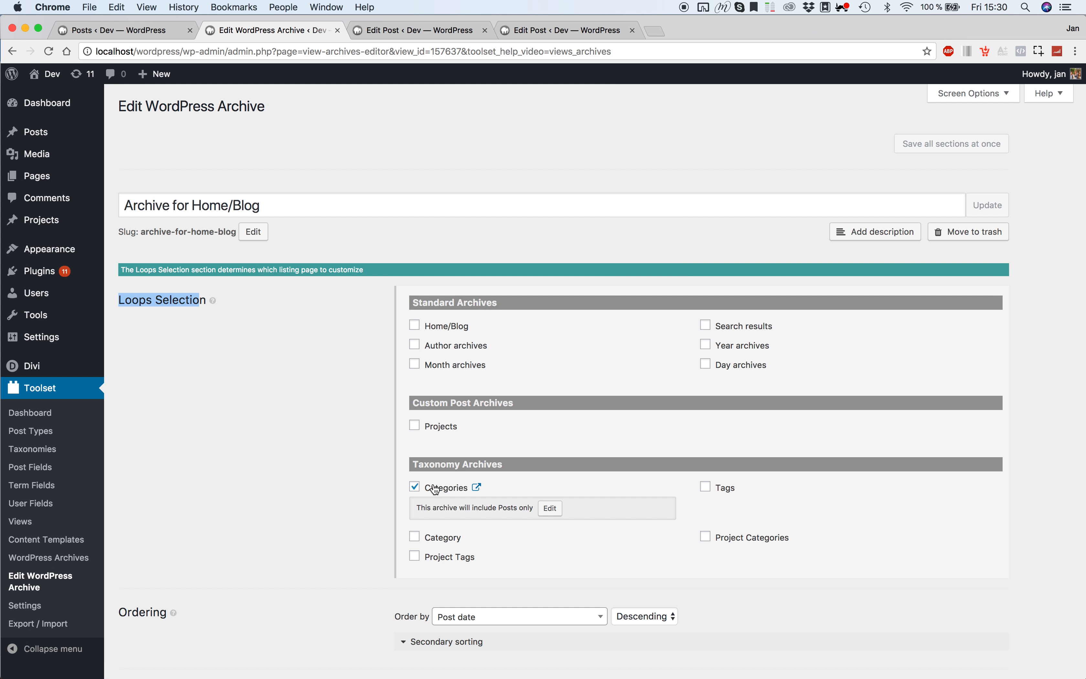
Step: Inside the wpv-loop tags of the Loop Output Editor, create and insert a new content template named "Custom Divi Archive Template"
scroll(283, 466, down, 10)
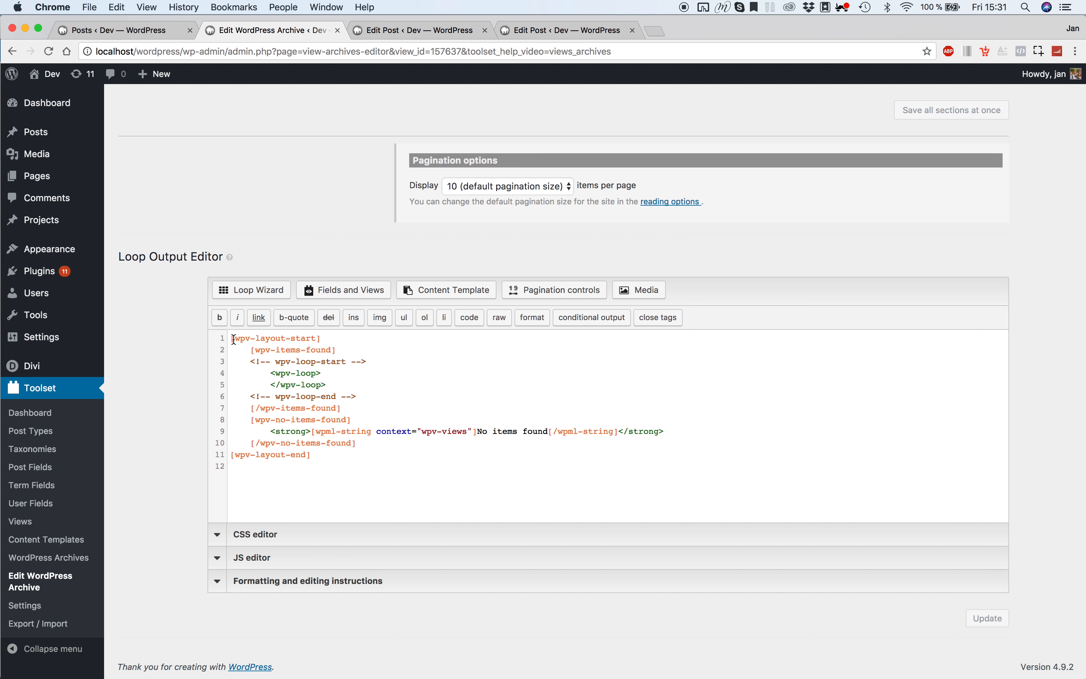
drag(231, 339, 346, 468)
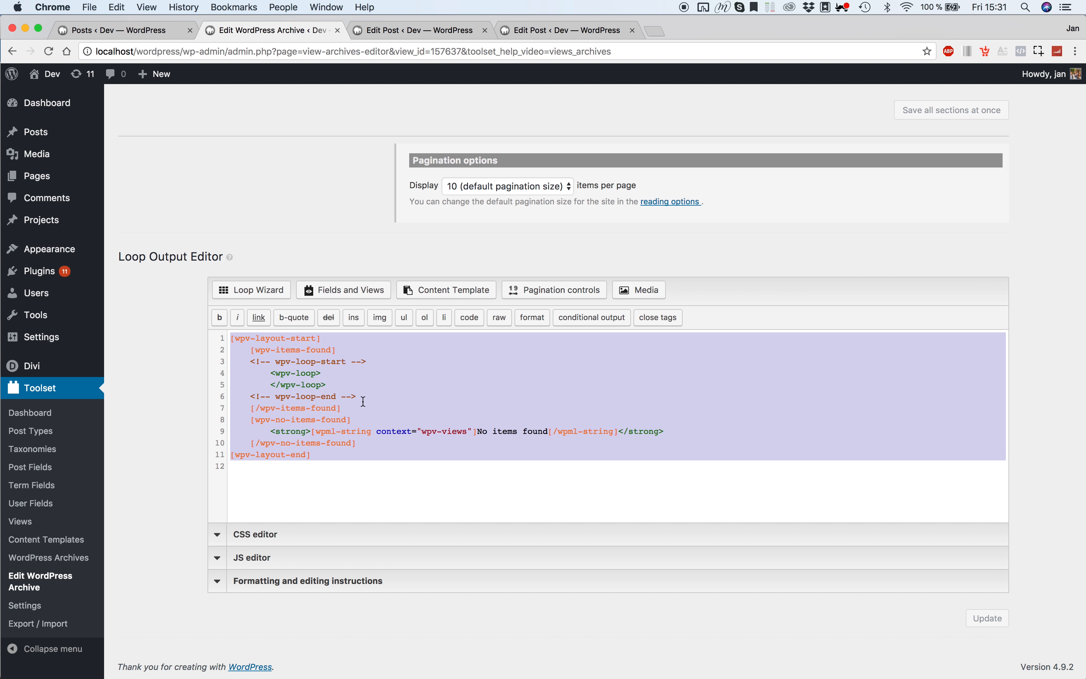
click(358, 383)
click(328, 371)
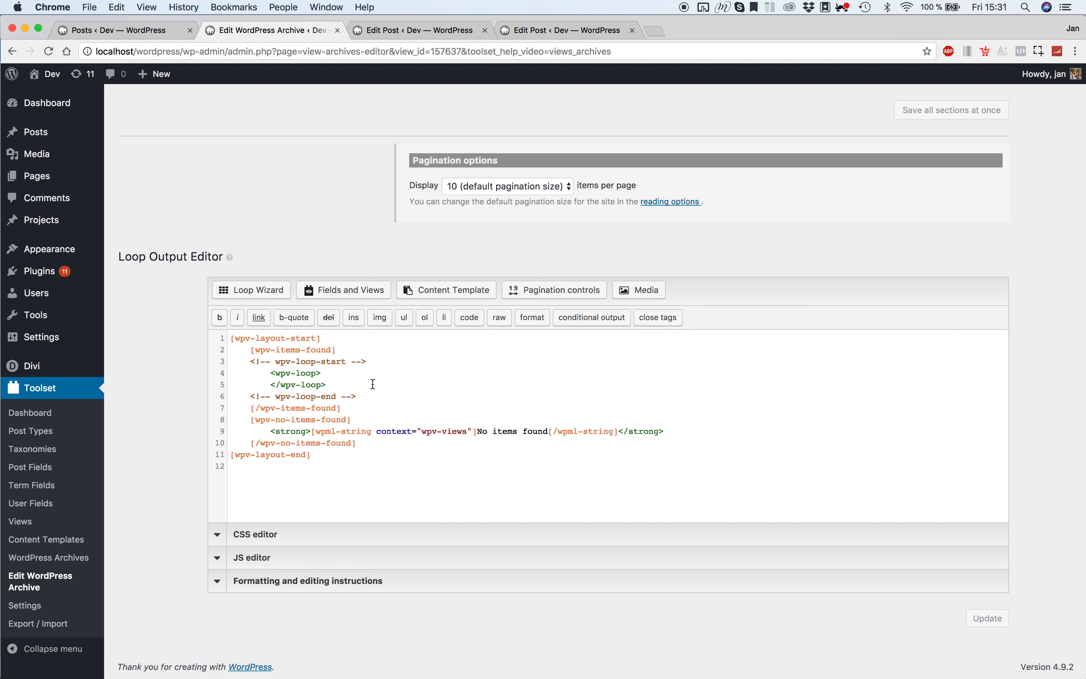
key(Return)
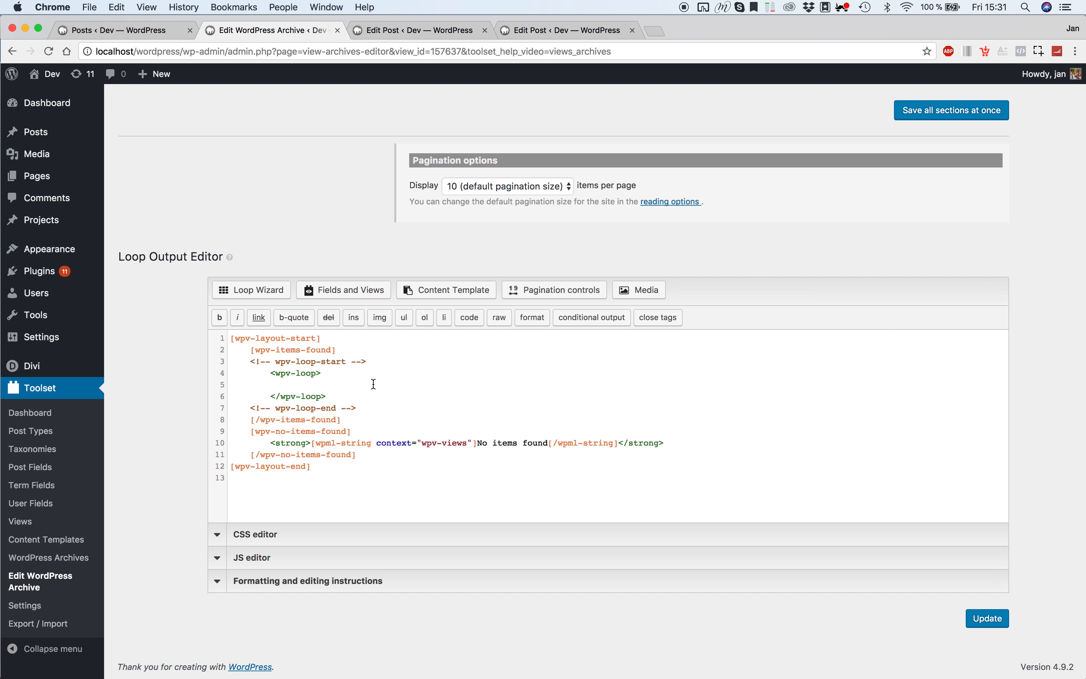
click(449, 289)
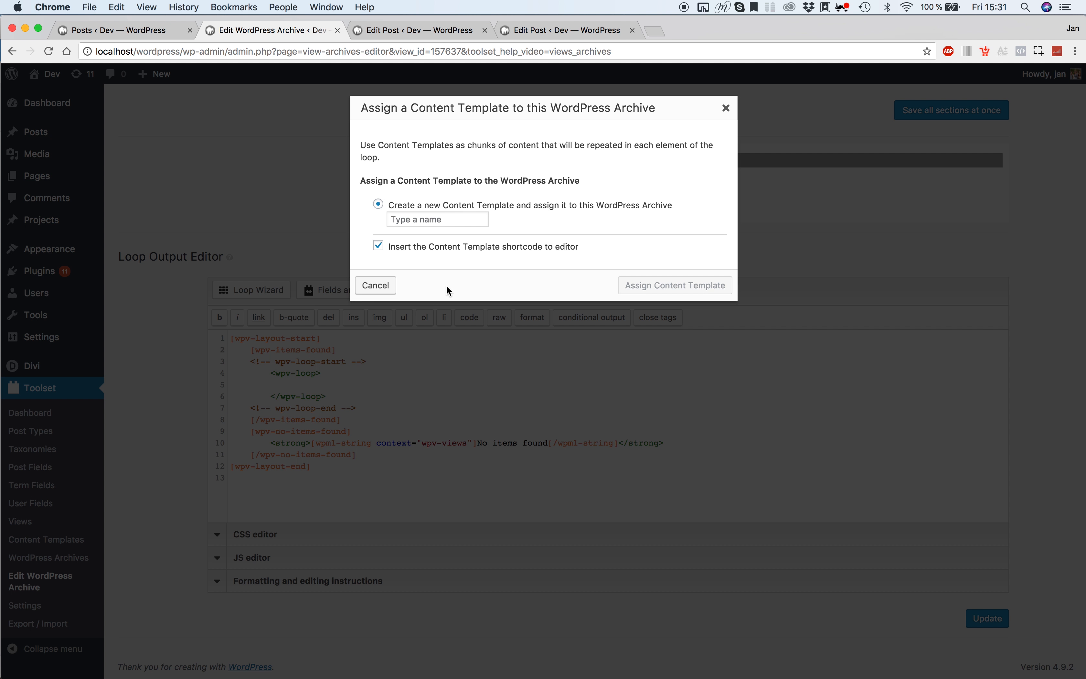
click(440, 223)
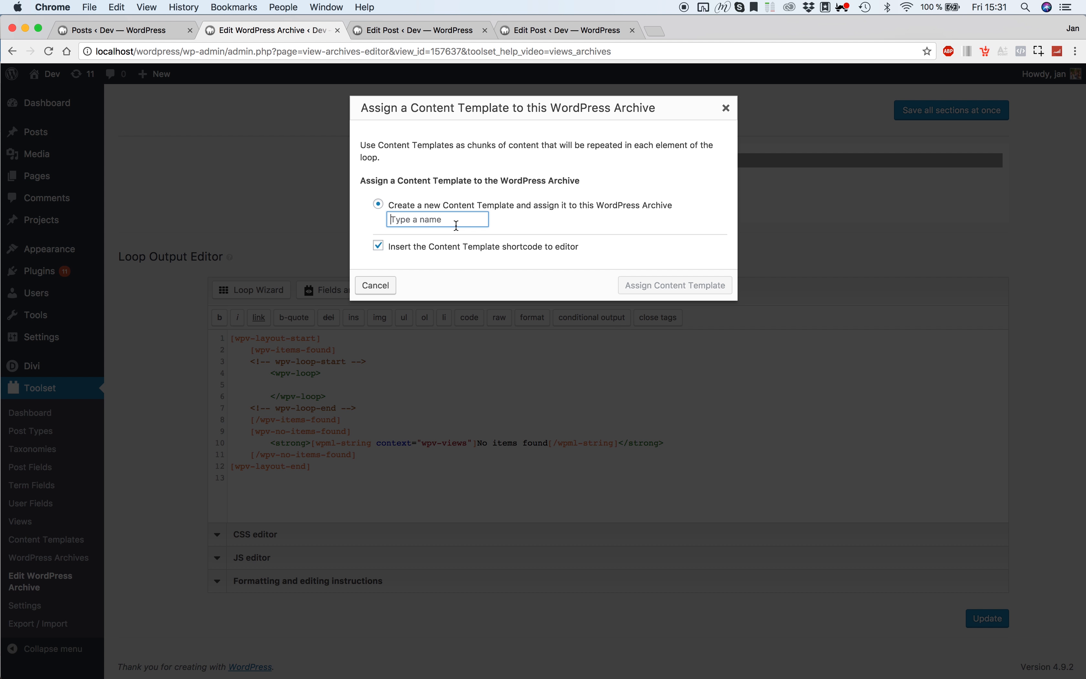
text(Custom Divi Archive Template)
click(675, 285)
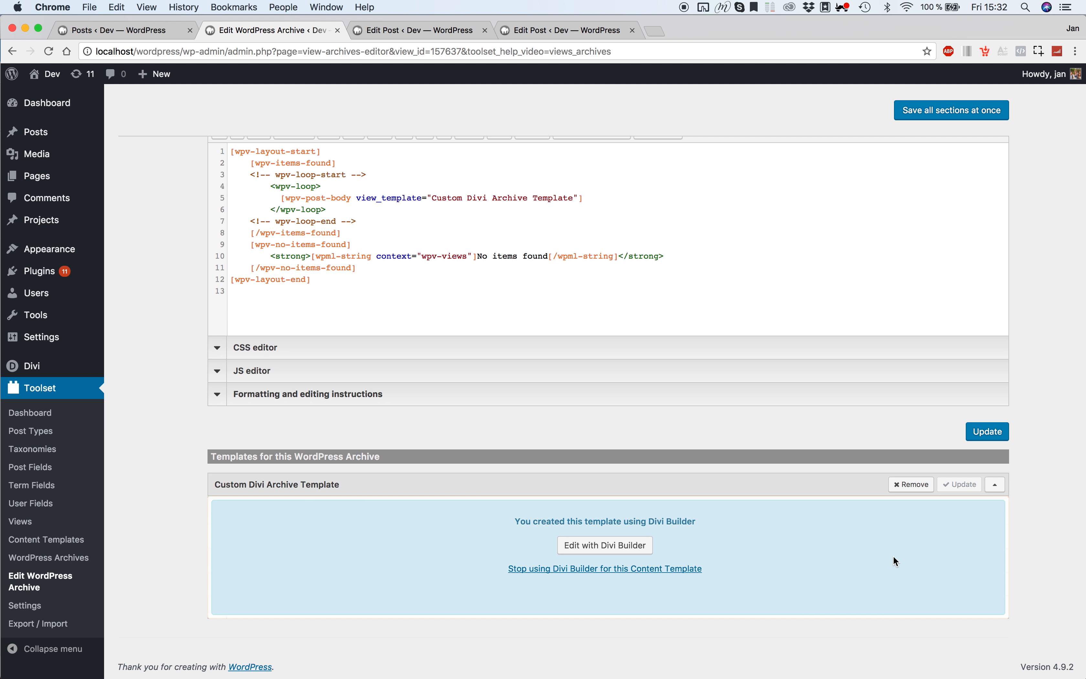
Step: Open the Custom Divi Archive Template for editing with Divi Builder and close the archive editor's browser tab
click(581, 546)
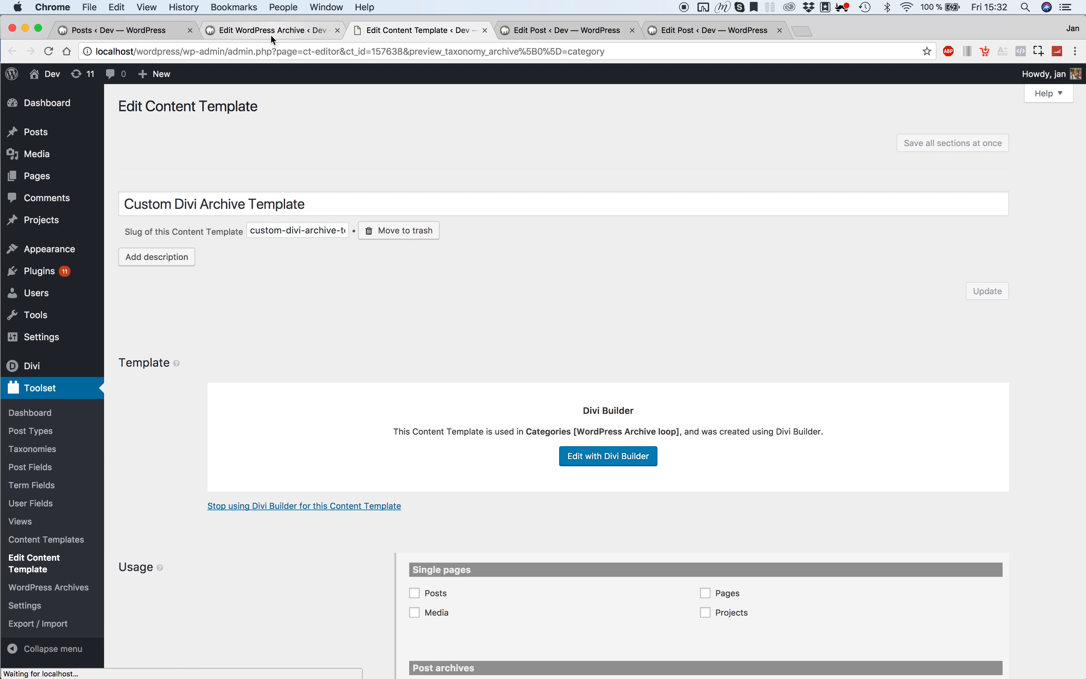
click(271, 36)
click(337, 30)
Step: View Post 2 on the front end and open its Category 1 archive page
click(419, 30)
click(217, 137)
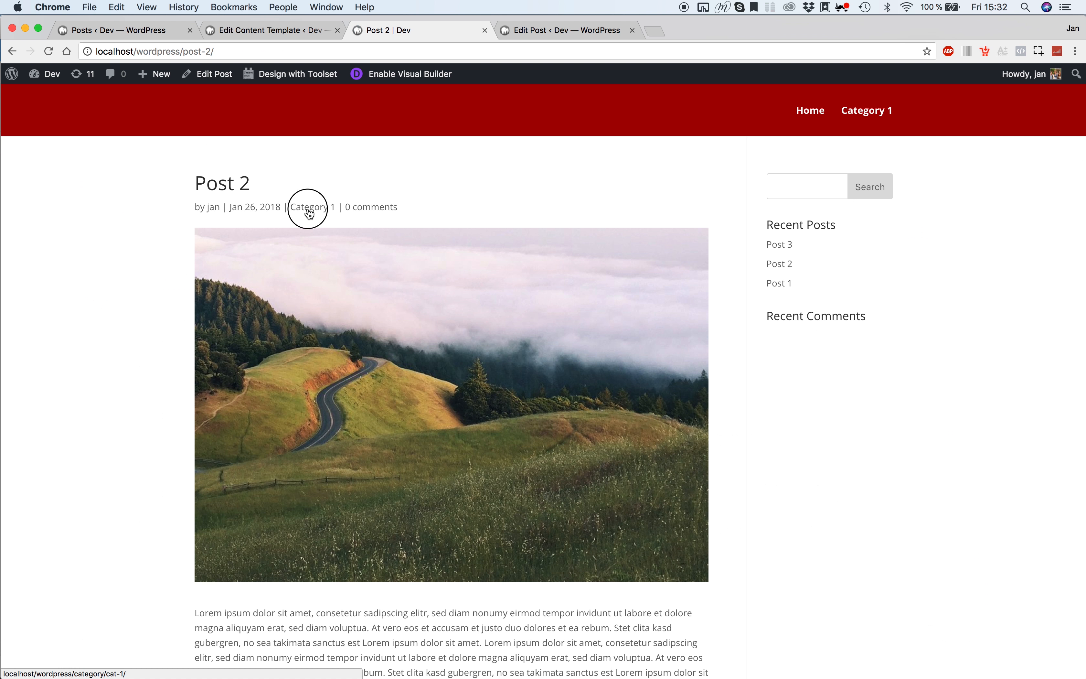
click(321, 209)
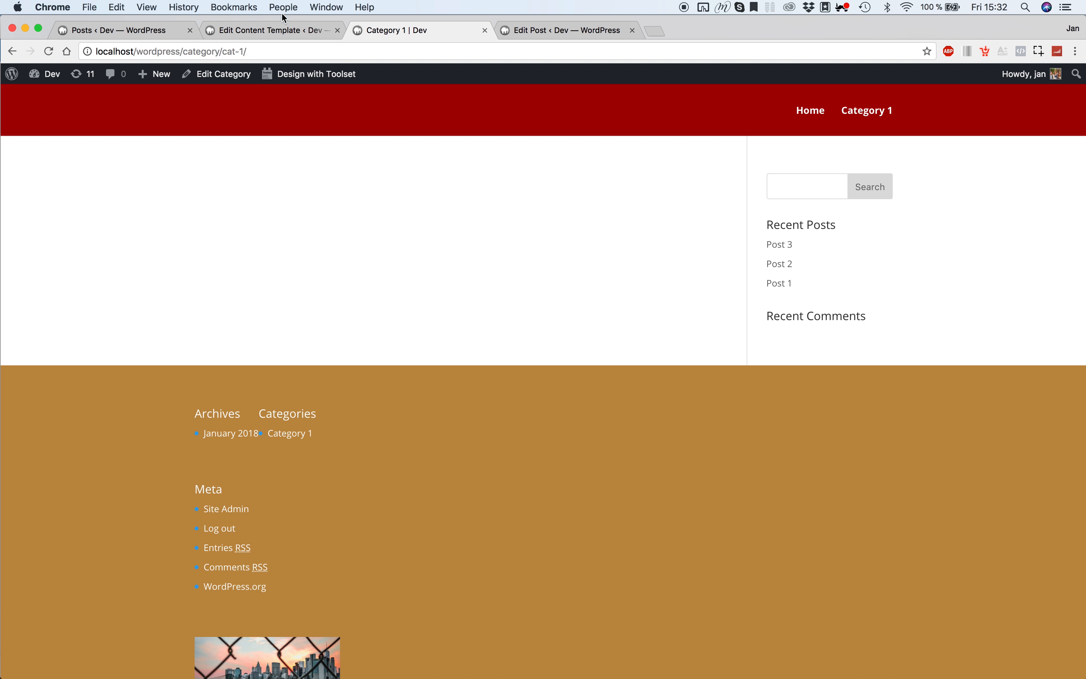
Step: Replace the template's standard section with a specialty section that has a narrow module column beside a wide row area
click(269, 30)
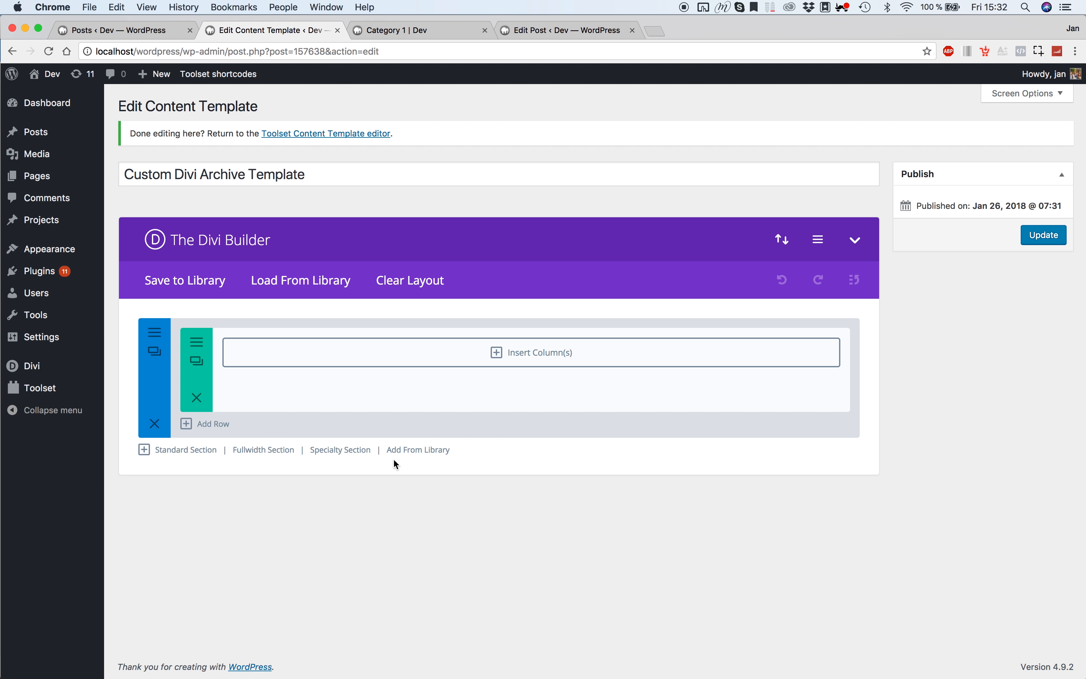
click(340, 450)
click(730, 241)
click(154, 424)
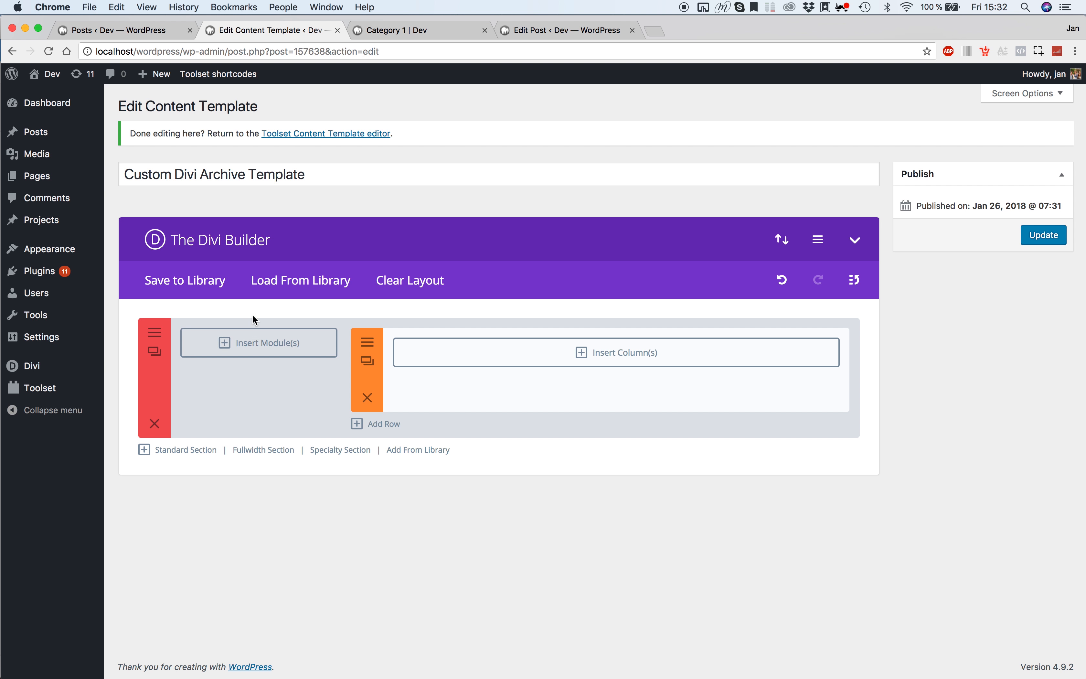
Step: Insert a DS Featured Image module in the narrow column and make clicking the image open the post
click(242, 349)
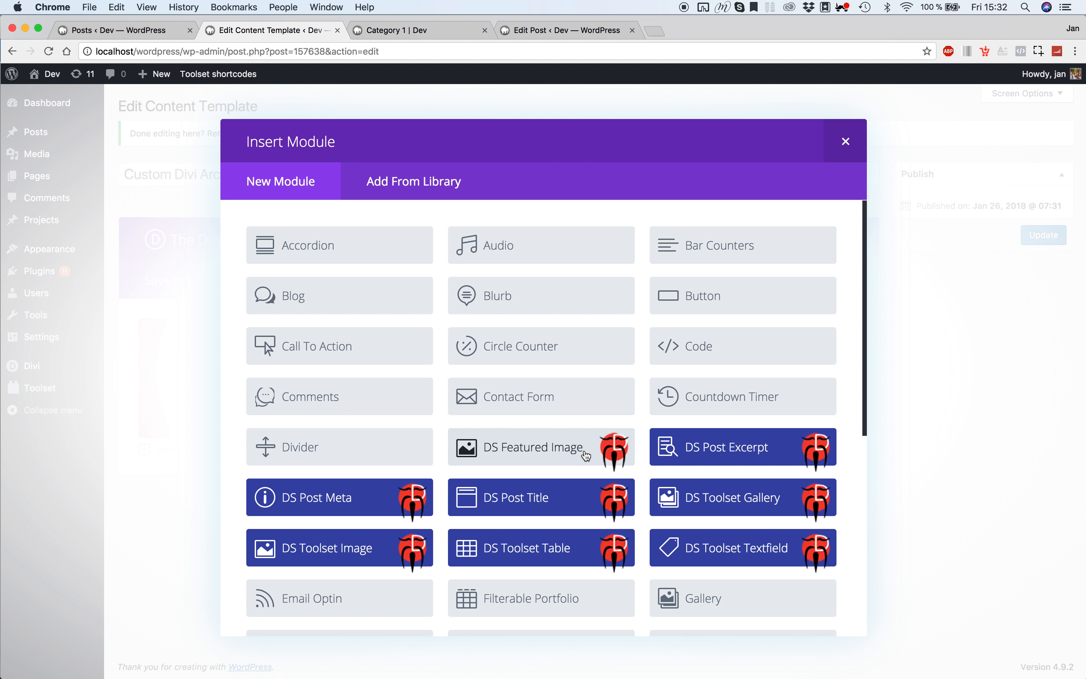
click(565, 451)
click(454, 442)
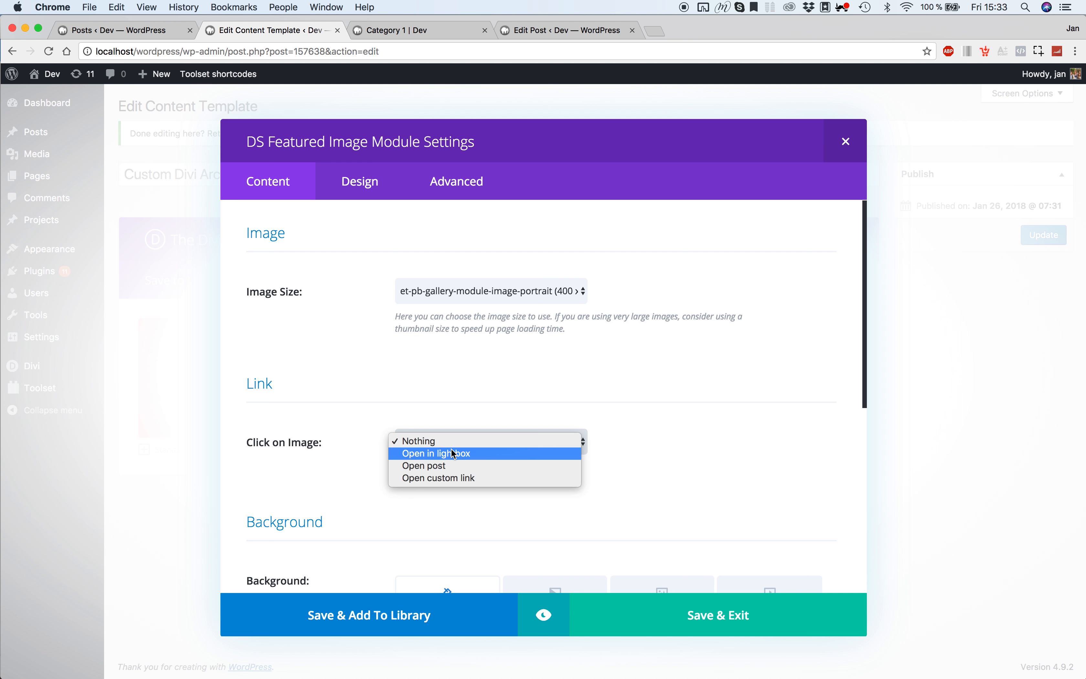
click(441, 466)
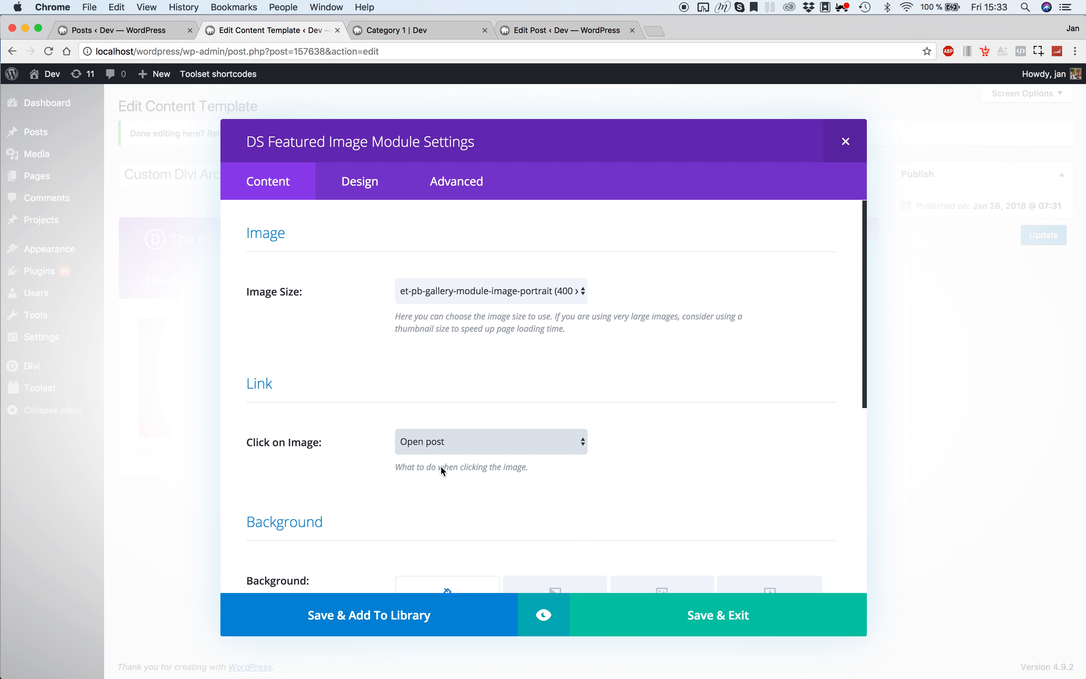
Step: Enable the featured image module's overlay and set the overlay icon color to white
click(360, 181)
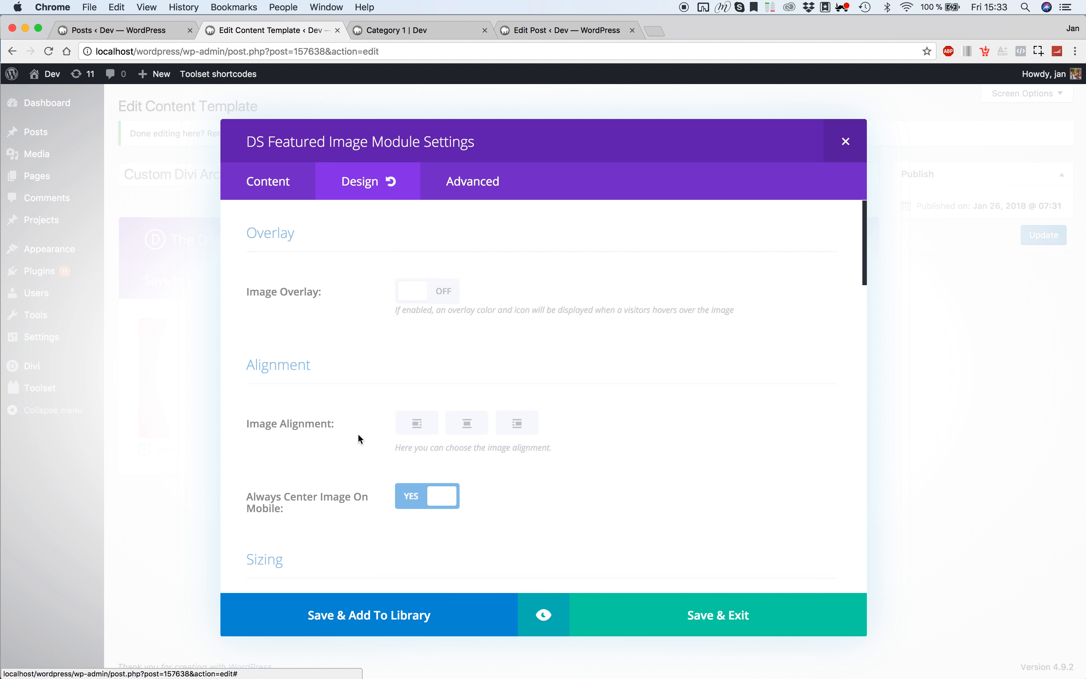
click(426, 297)
click(460, 357)
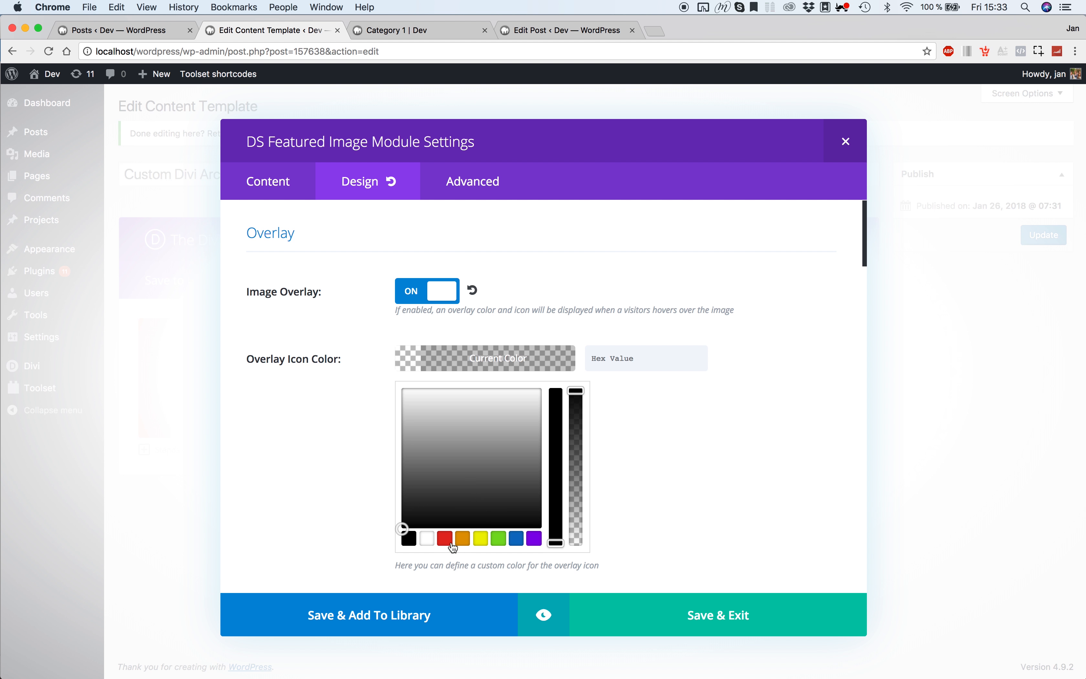
click(427, 540)
Step: Add a DS Post Title module to the wide row and, below it, a DS Post Excerpt limited to 20 words with "..." as More text
click(474, 366)
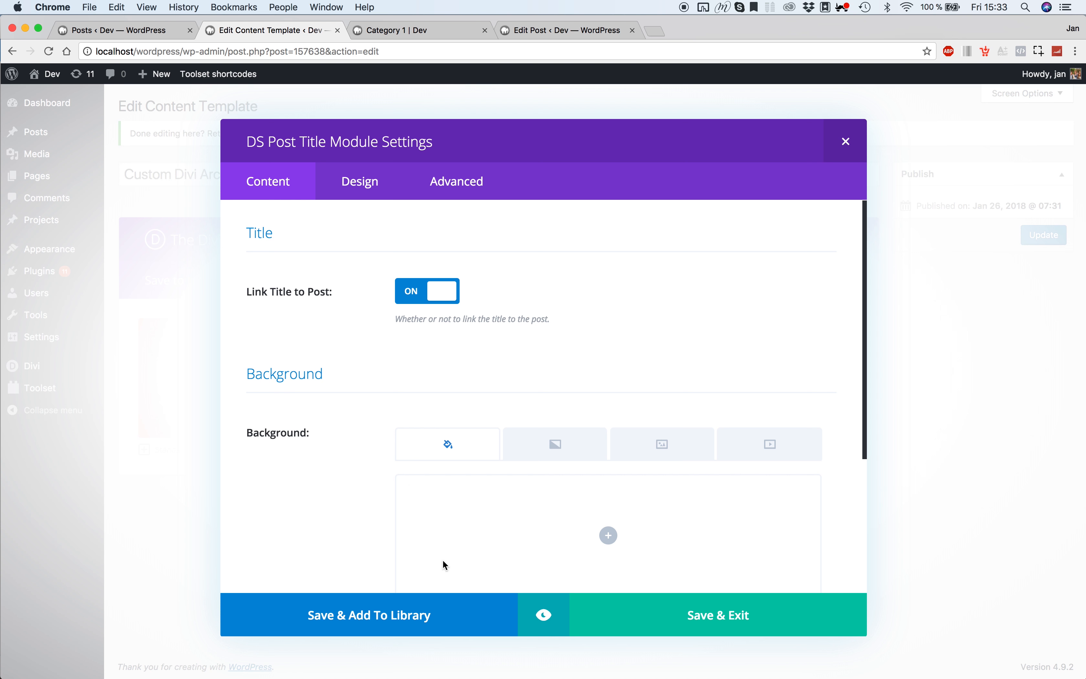
click(608, 608)
click(442, 382)
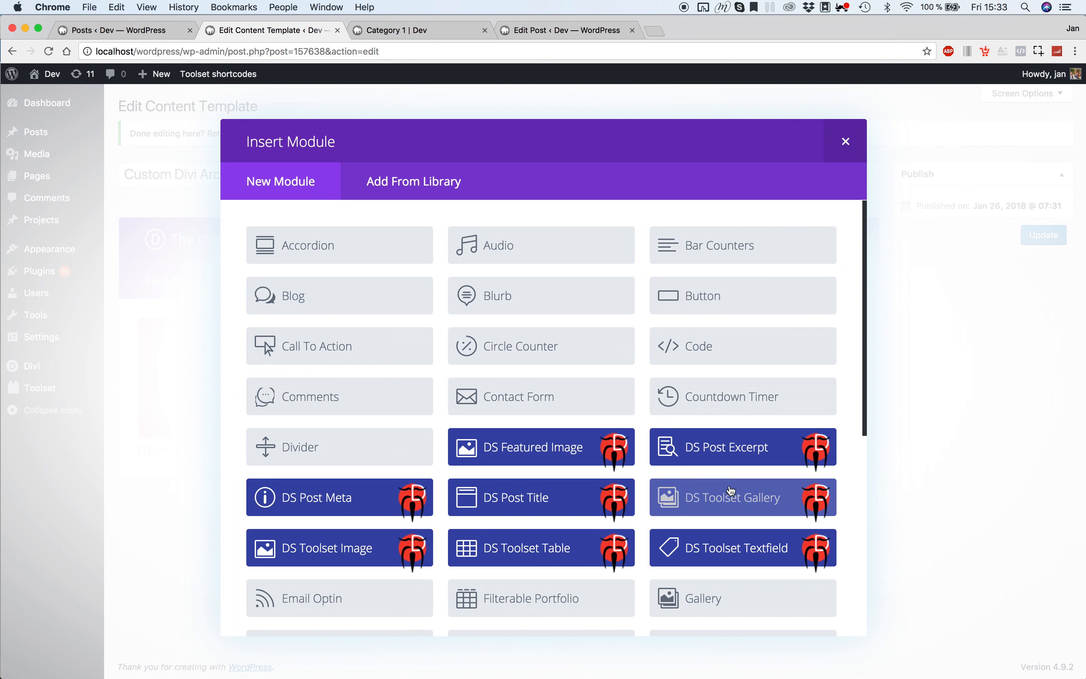
click(747, 449)
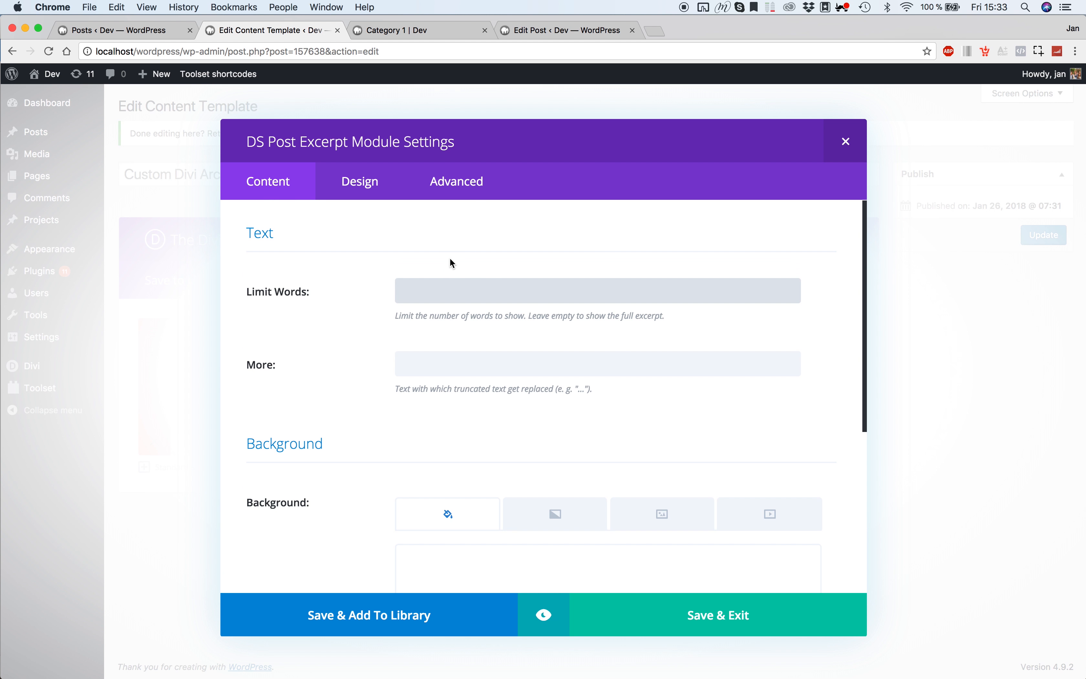
text(20)
click(565, 364)
text(...)
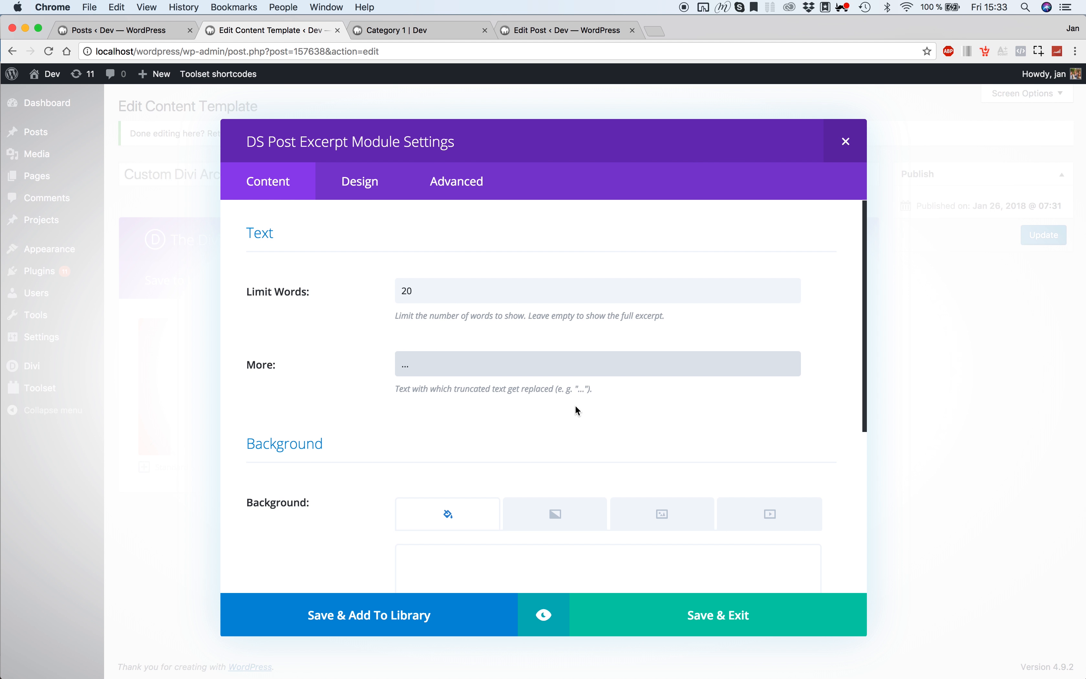
click(690, 628)
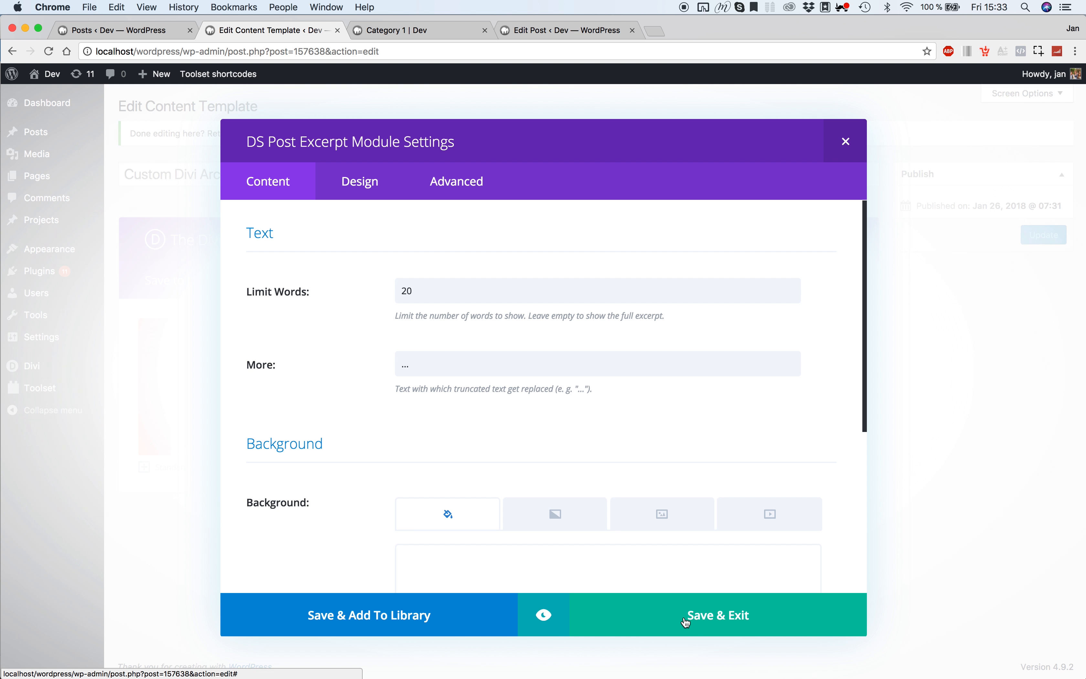
Step: Add a two-column row whose first column holds a DS Toolset Textfield for "A URL field", with link text "Visit URL" opening in a new tab
click(377, 441)
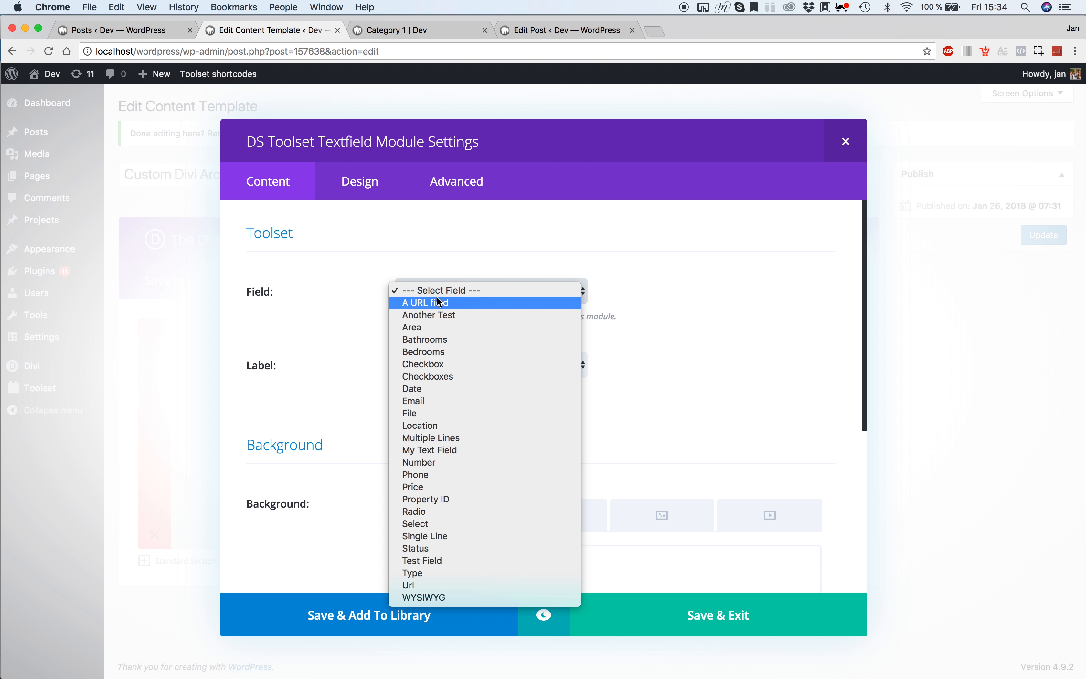
click(439, 303)
scroll(538, 359, down, 3)
click(597, 447)
text(Visit )
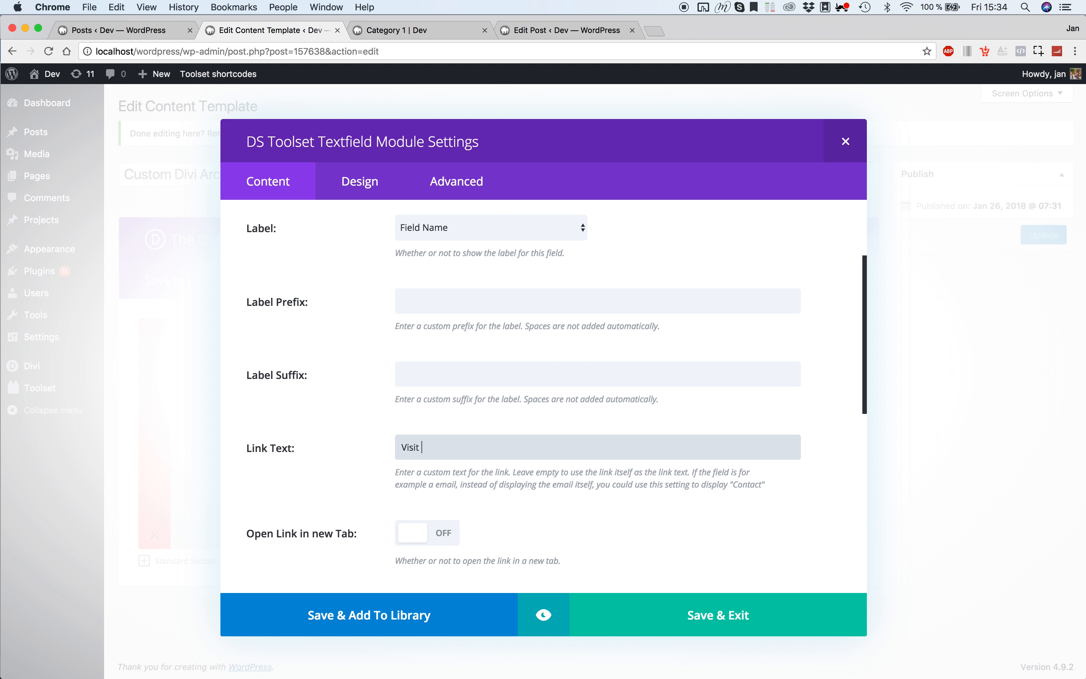
text(Page)
double_click(437, 449)
text(URL)
click(429, 533)
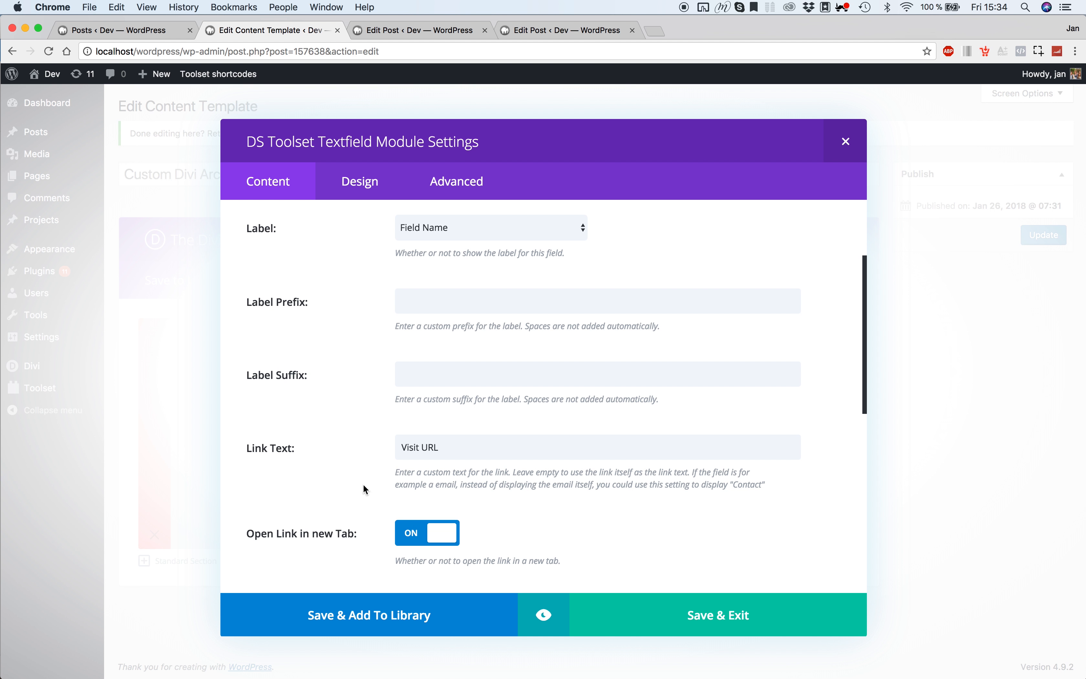
click(680, 616)
Step: Add a DS Toolset Textfield for My Text Field in the second column, labelled "This is my custom label:" with position Before, and update the template
click(697, 463)
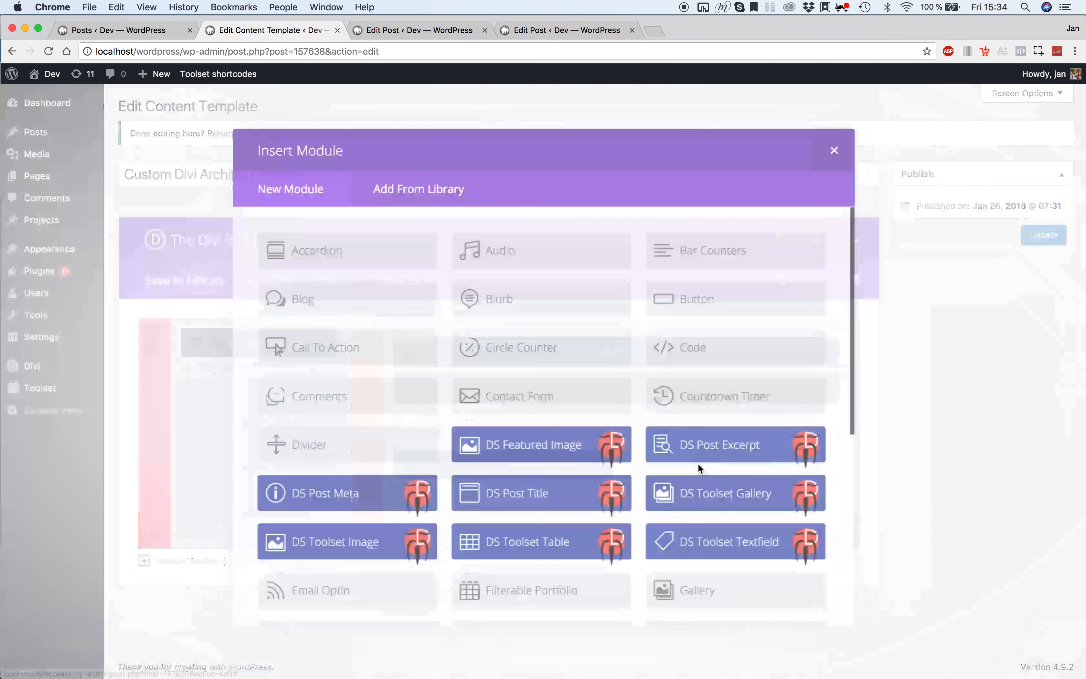
click(700, 541)
click(368, 182)
click(474, 333)
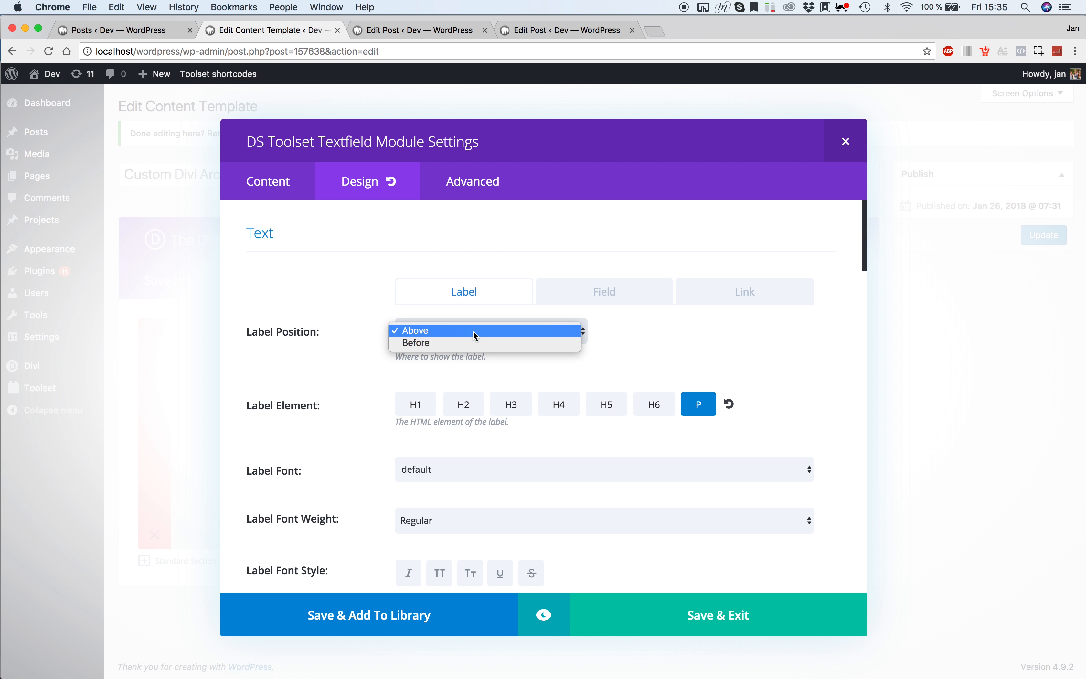
click(445, 343)
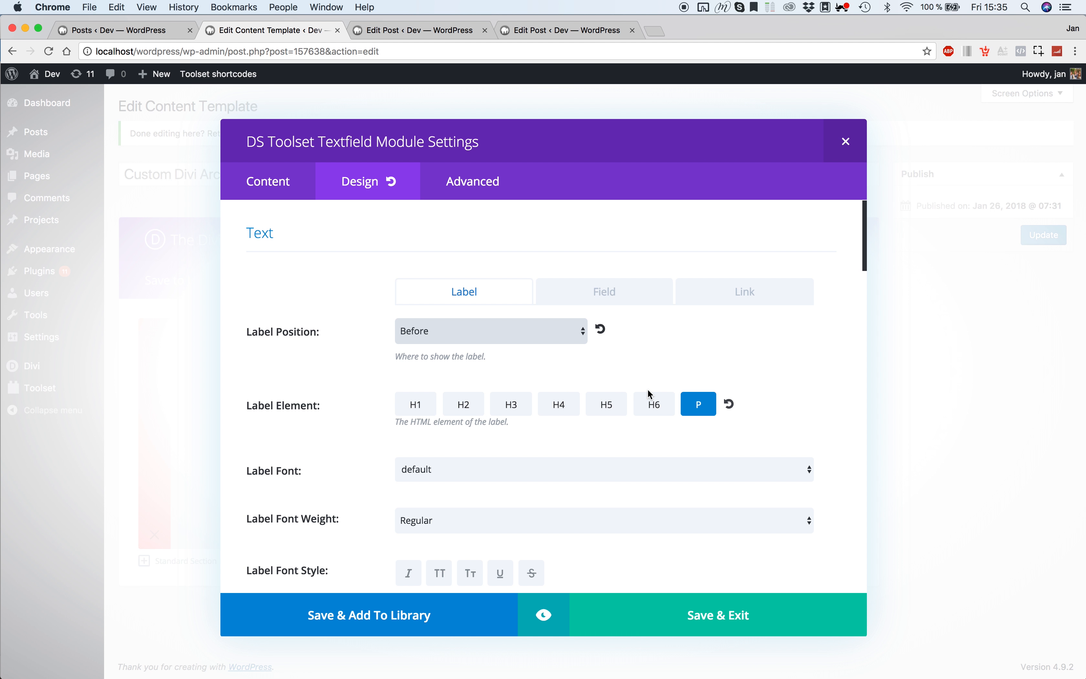
click(269, 182)
click(718, 614)
click(1043, 235)
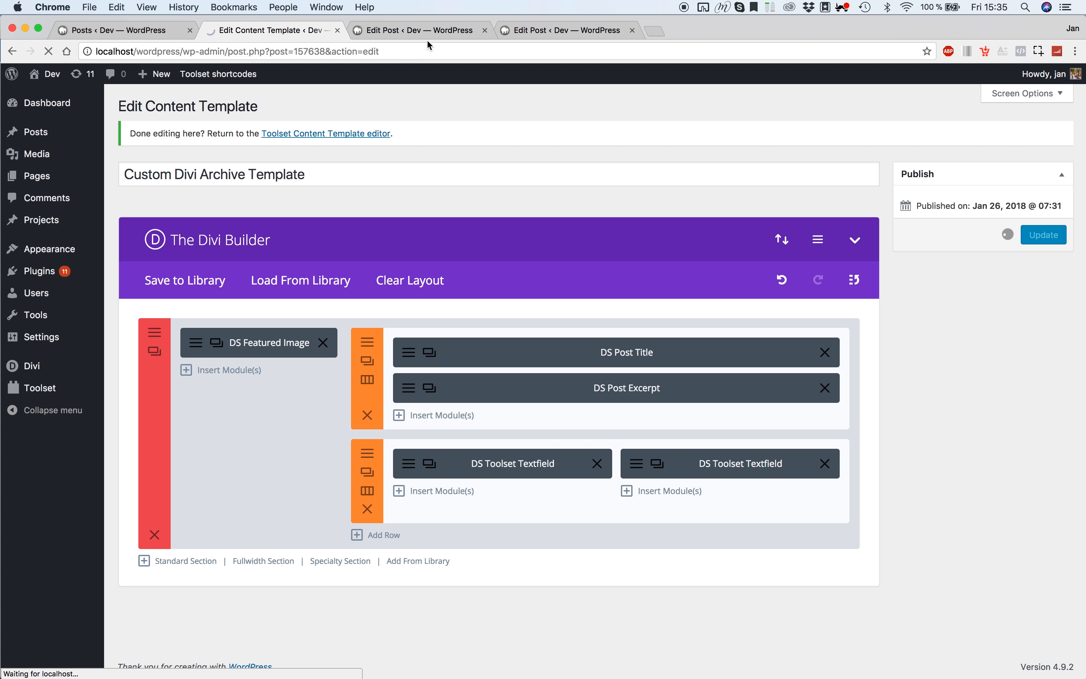
Step: Open Post 2 on the front end in a new tab and check its Category 1 archive with the updated template
click(448, 31)
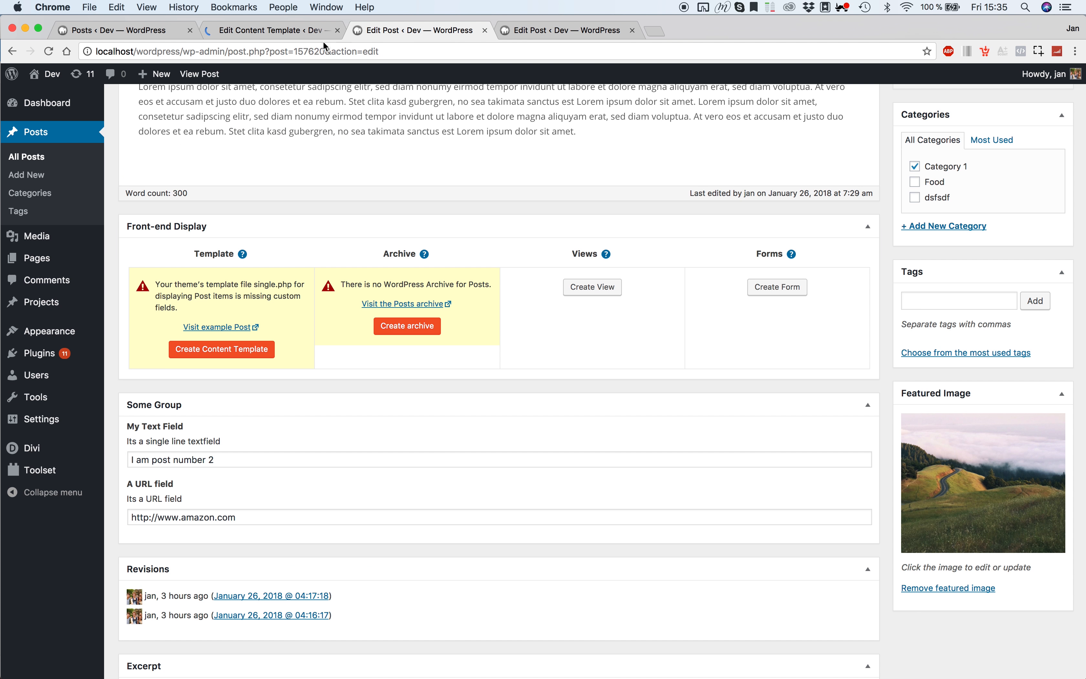
super+click(210, 86)
click(560, 31)
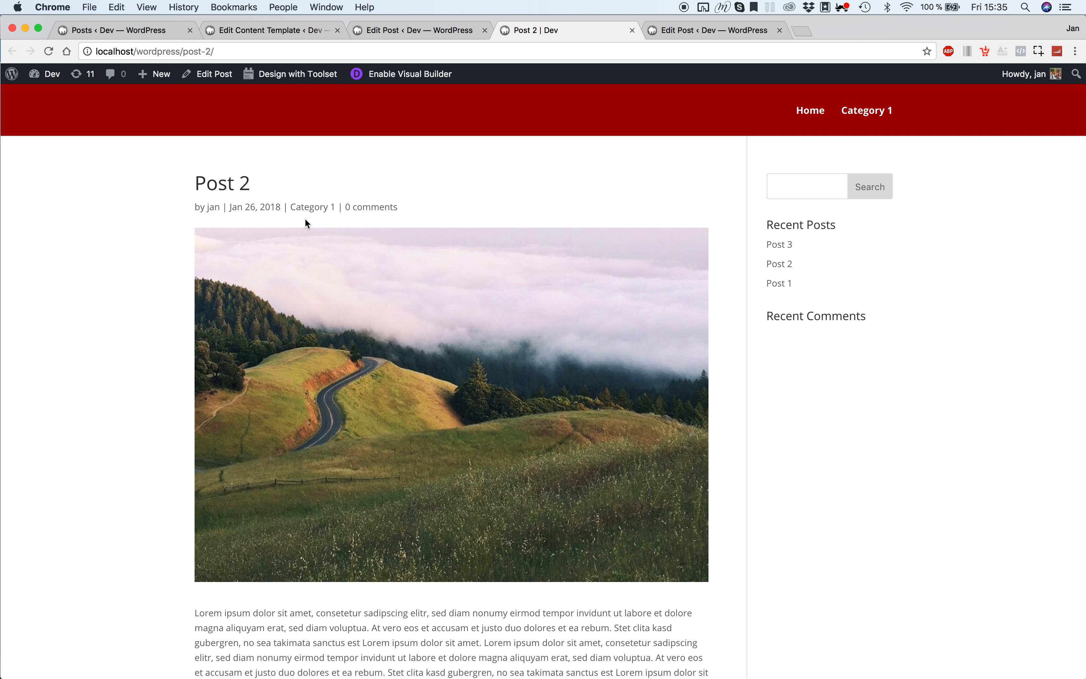
click(302, 213)
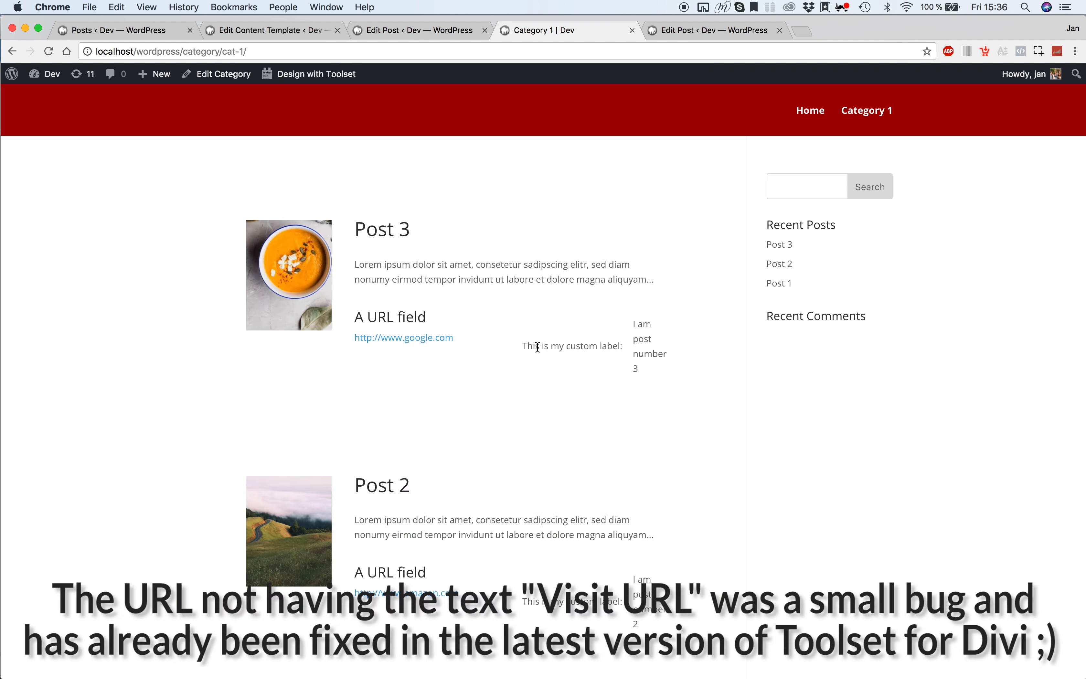